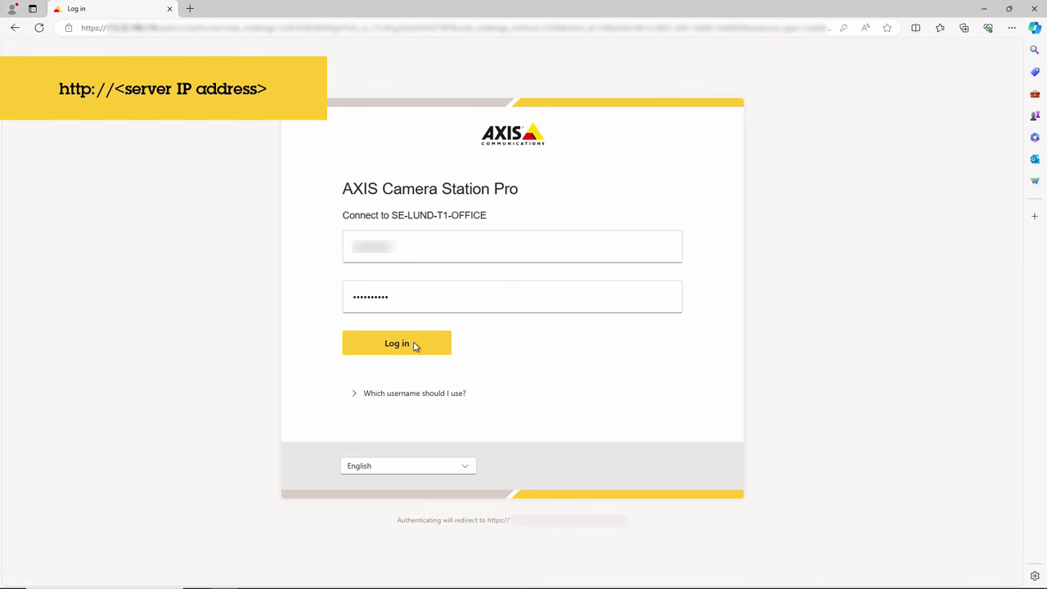
Log in to the SE-LUND-T1-OFFICE server's web client using the prefilled credentials.
left_click(415, 345)
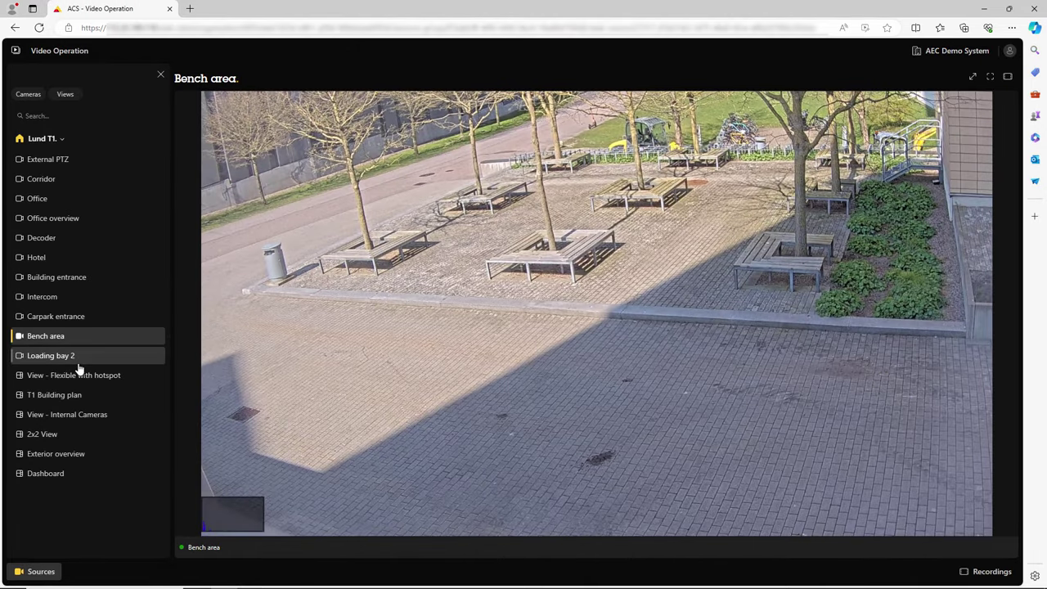
From the 2x2 View, show the External PTZ camera alone and move it to the Fire door preset.
left_click(77, 434)
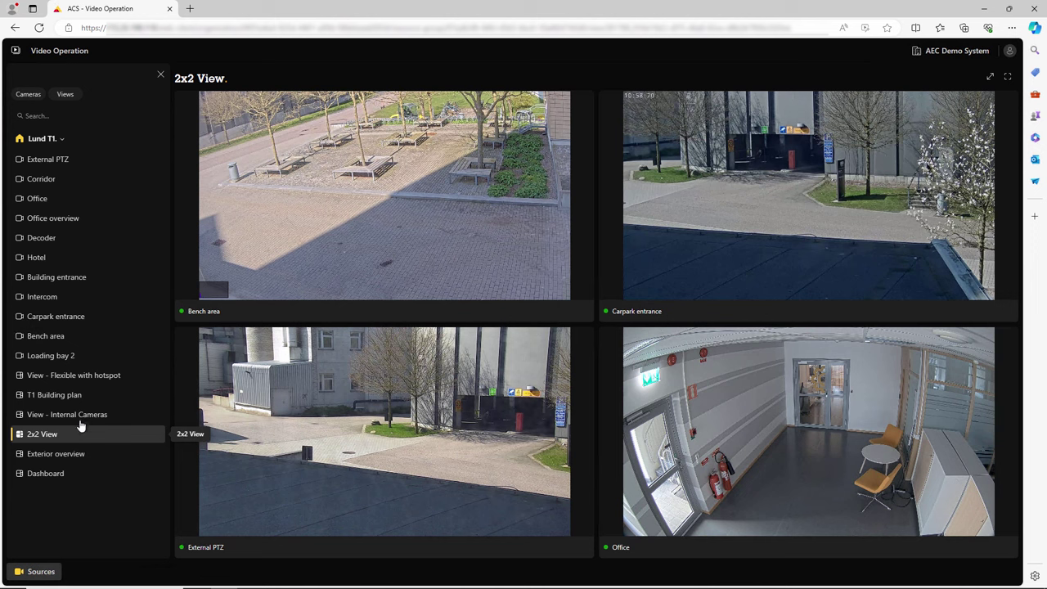
left_click(86, 167)
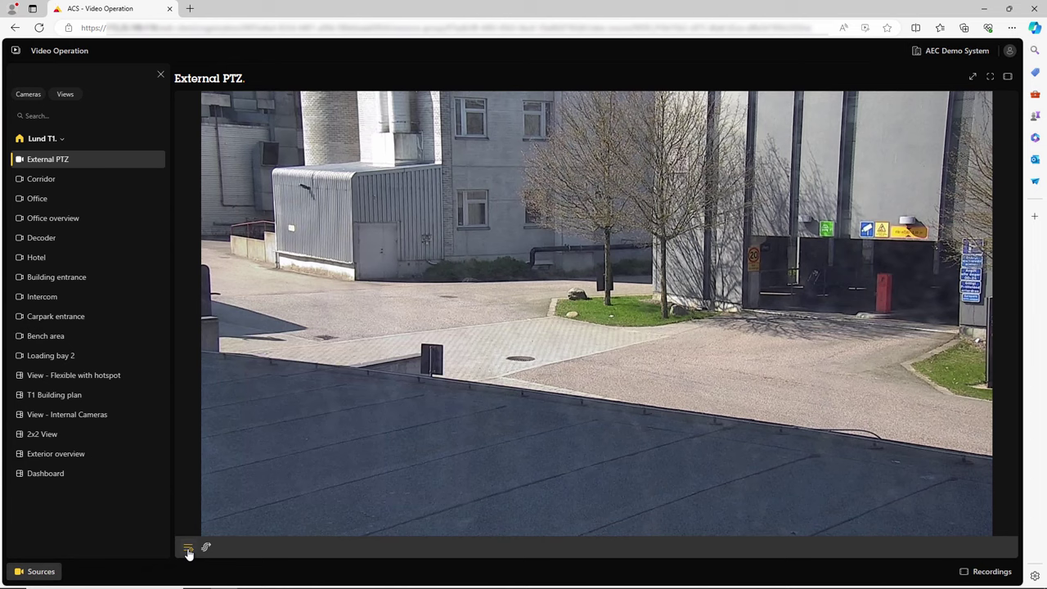
left_click(188, 549)
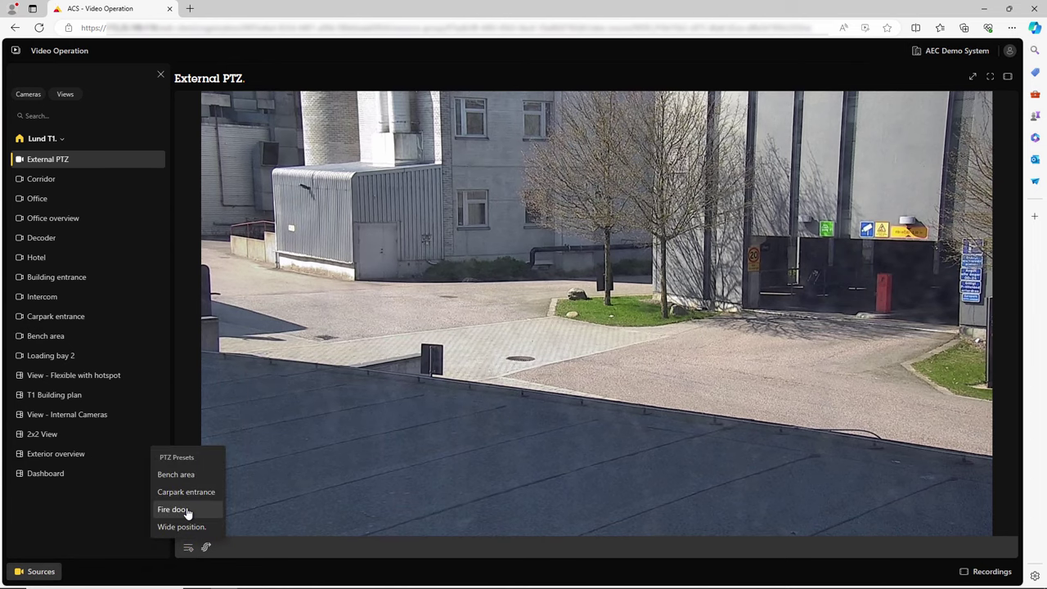
left_click(187, 511)
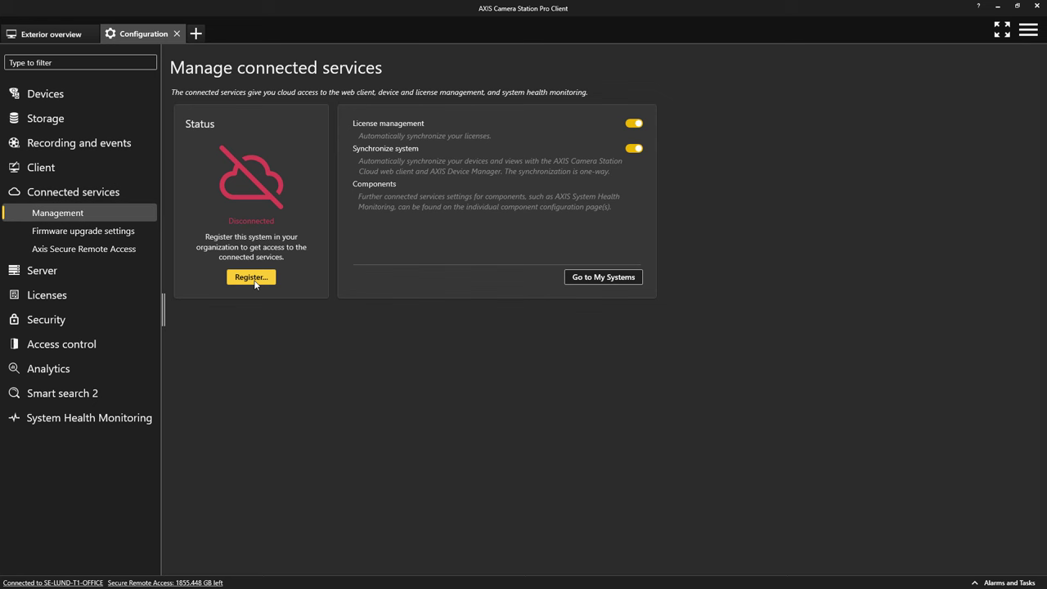
Reconnect this same server to the AEC Demo System organization and open it in My Systems.
left_click(253, 279)
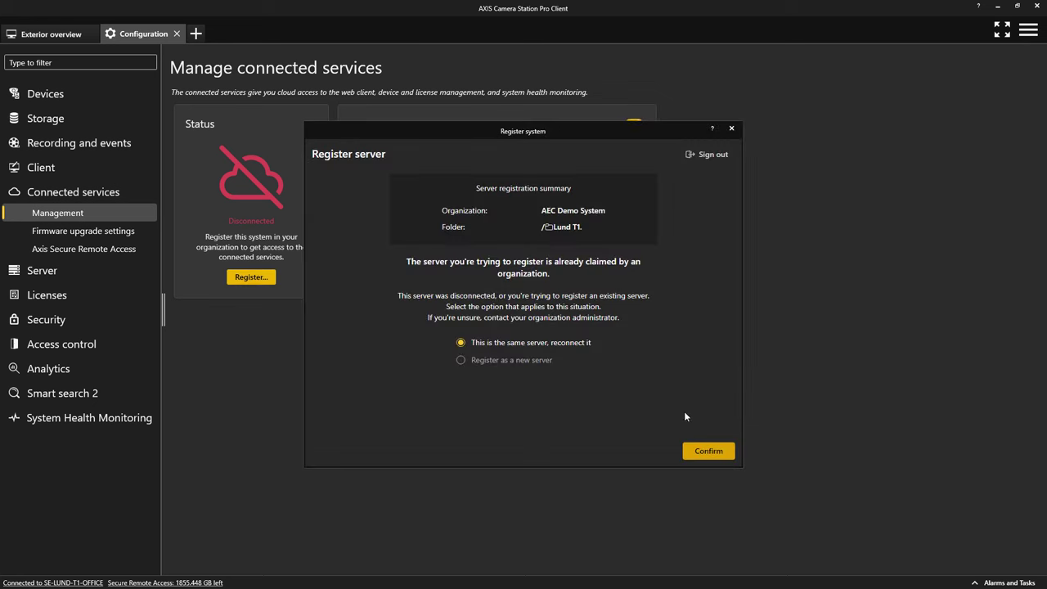
left_click(710, 452)
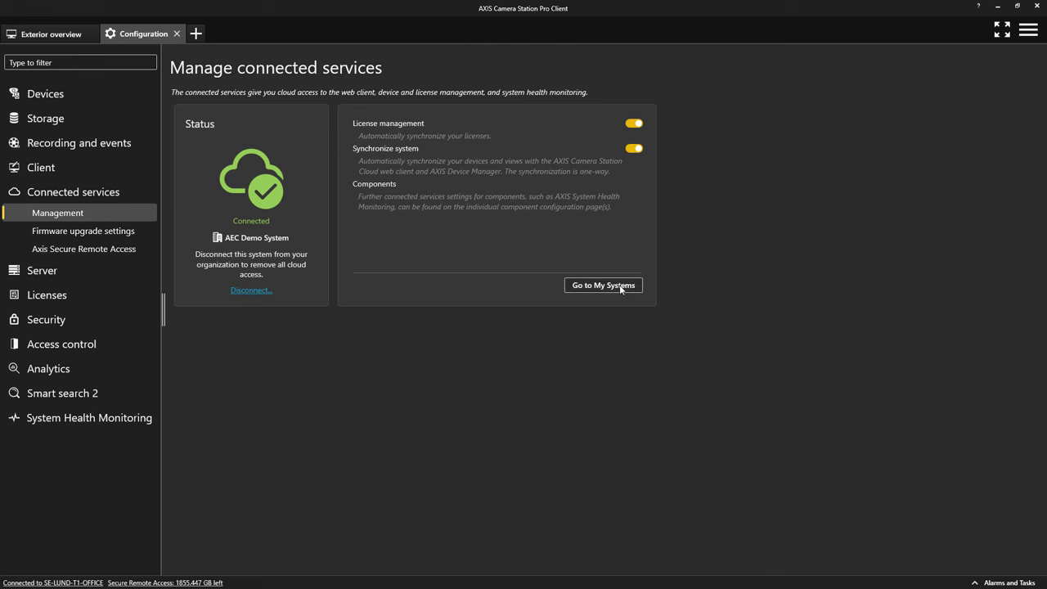
left_click(621, 285)
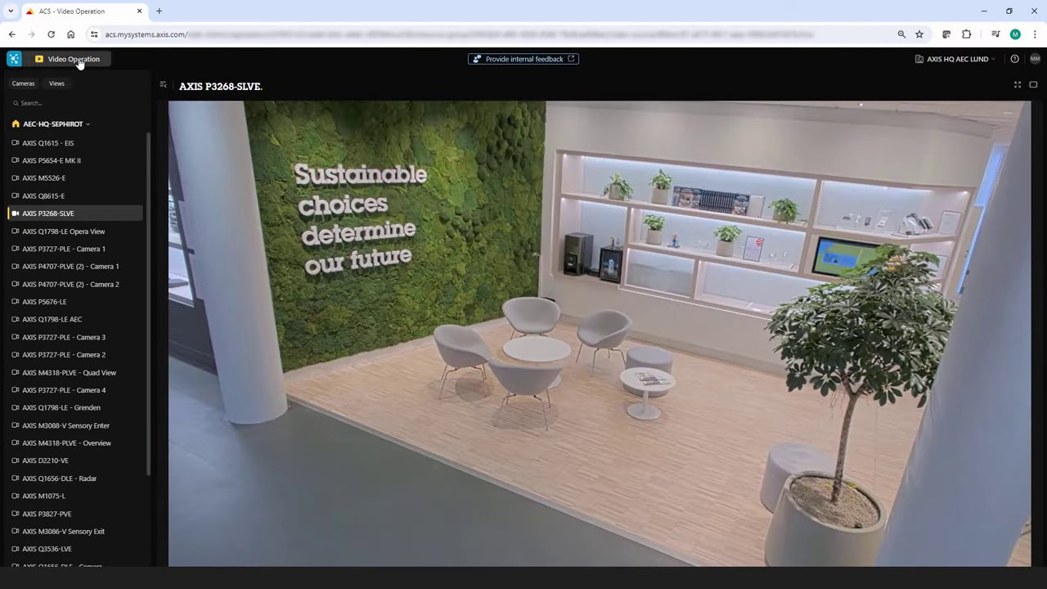
Browse the Server monitoring and Devices apps in AXIS My Systems.
left_click(79, 63)
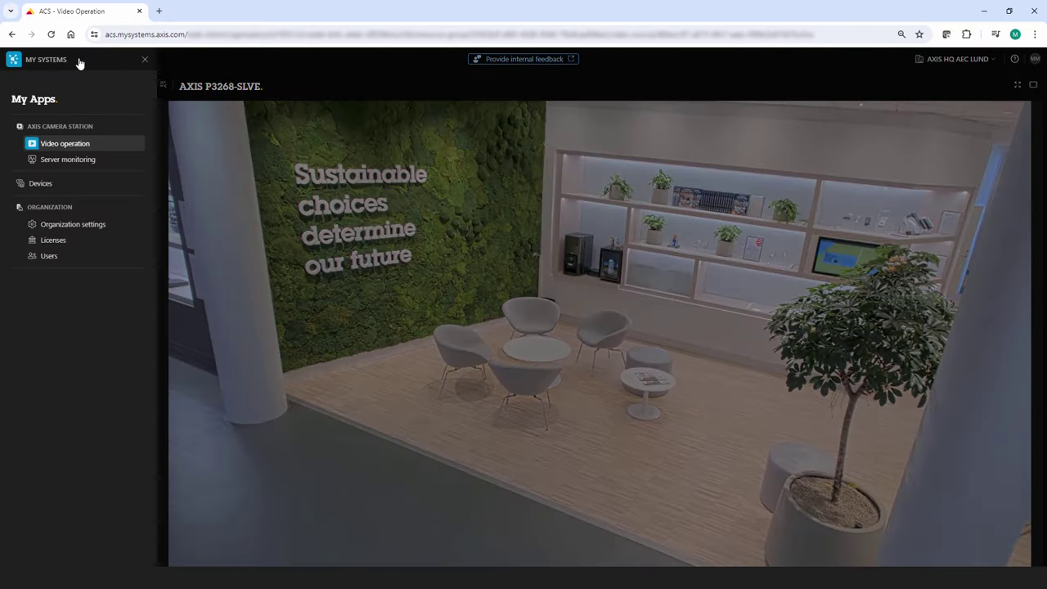
left_click(79, 163)
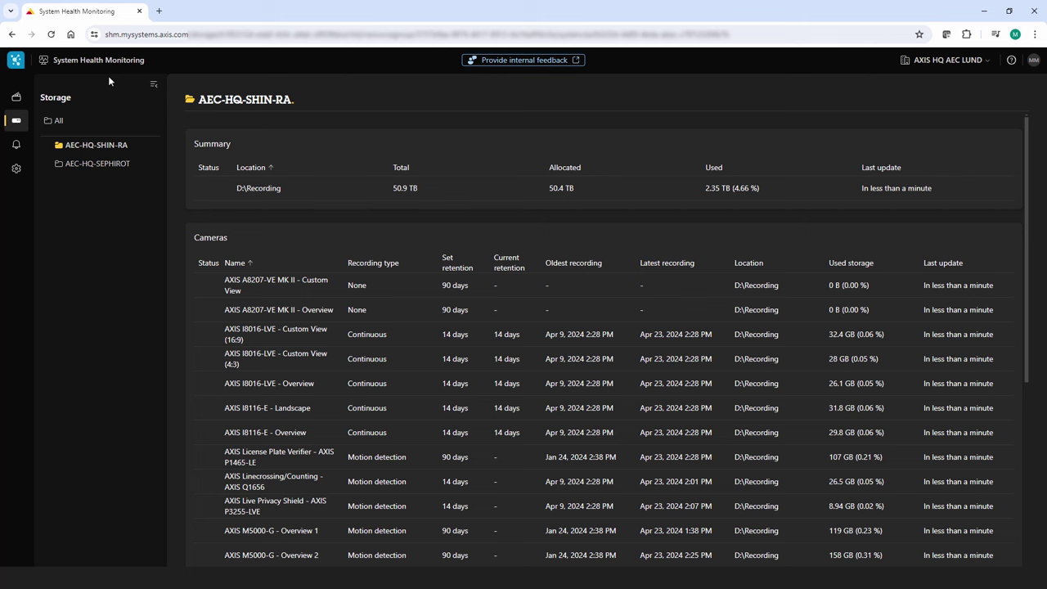
left_click(105, 63)
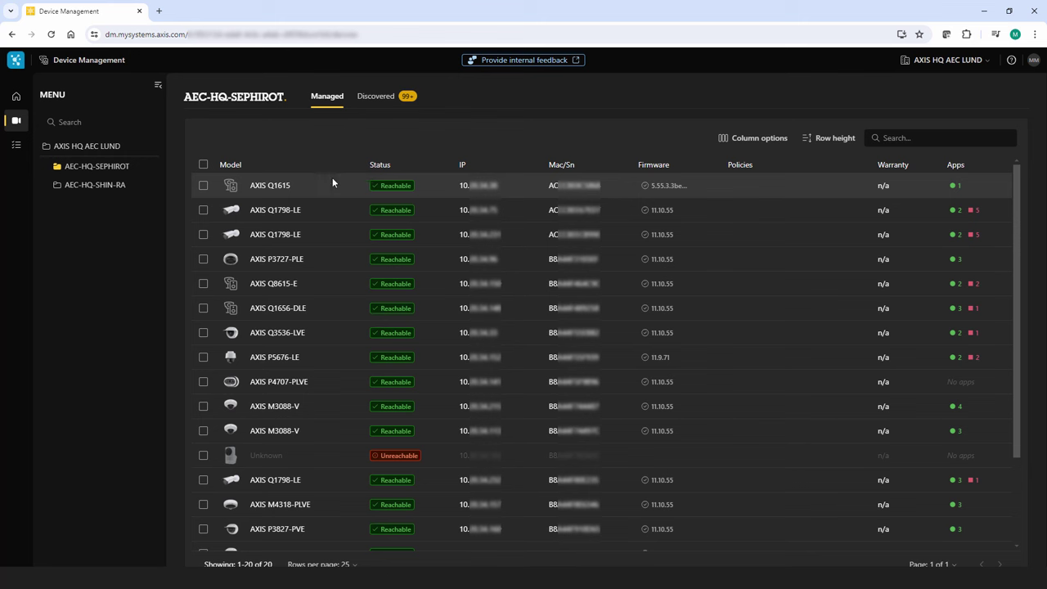
Open License Manager and review the Product wallet and the two licensed systems in Systems setup.
left_click(90, 61)
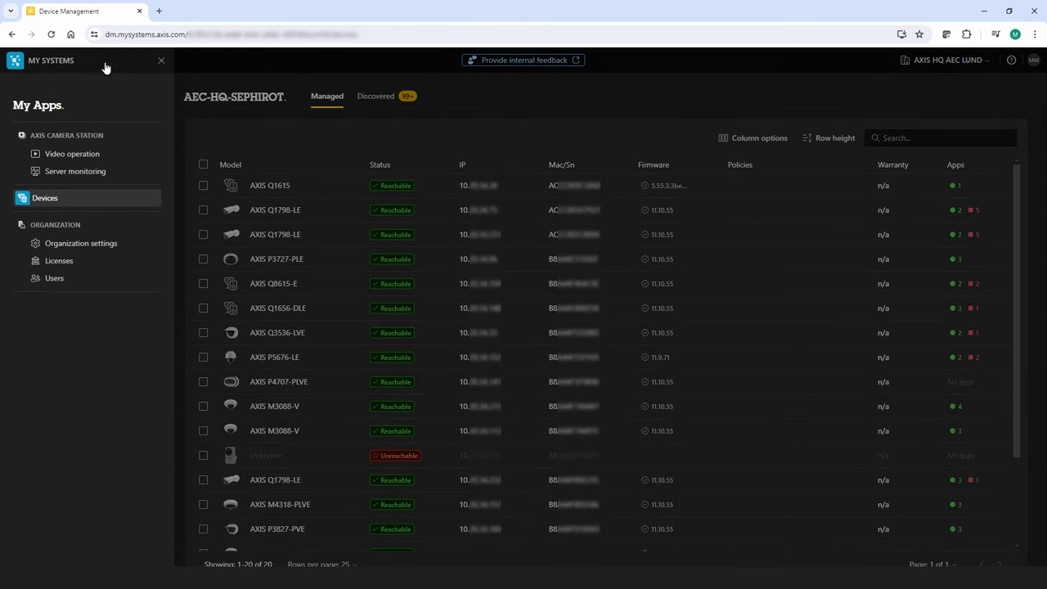
left_click(104, 262)
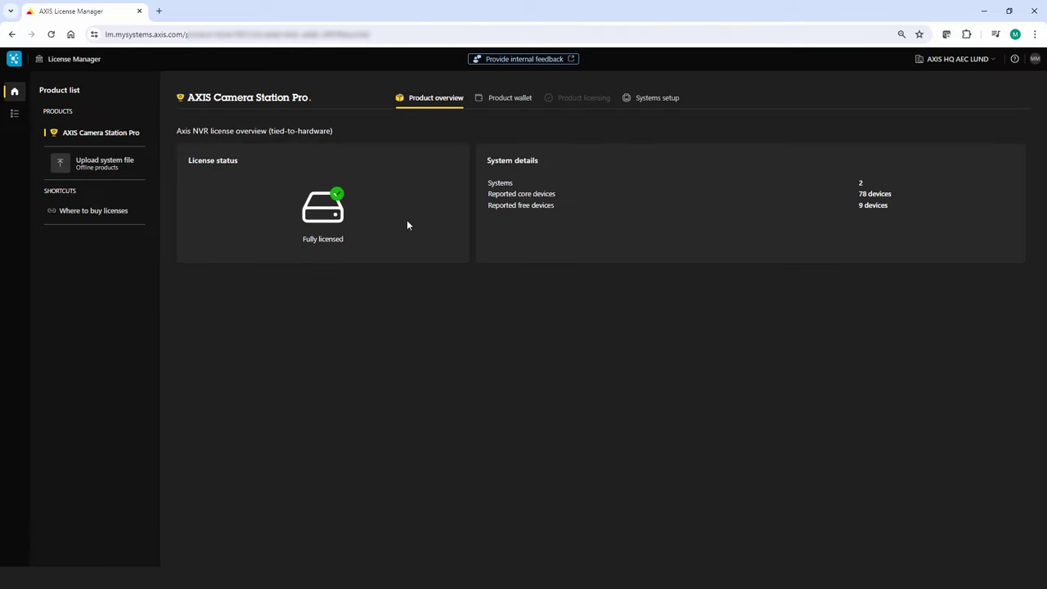
left_click(521, 103)
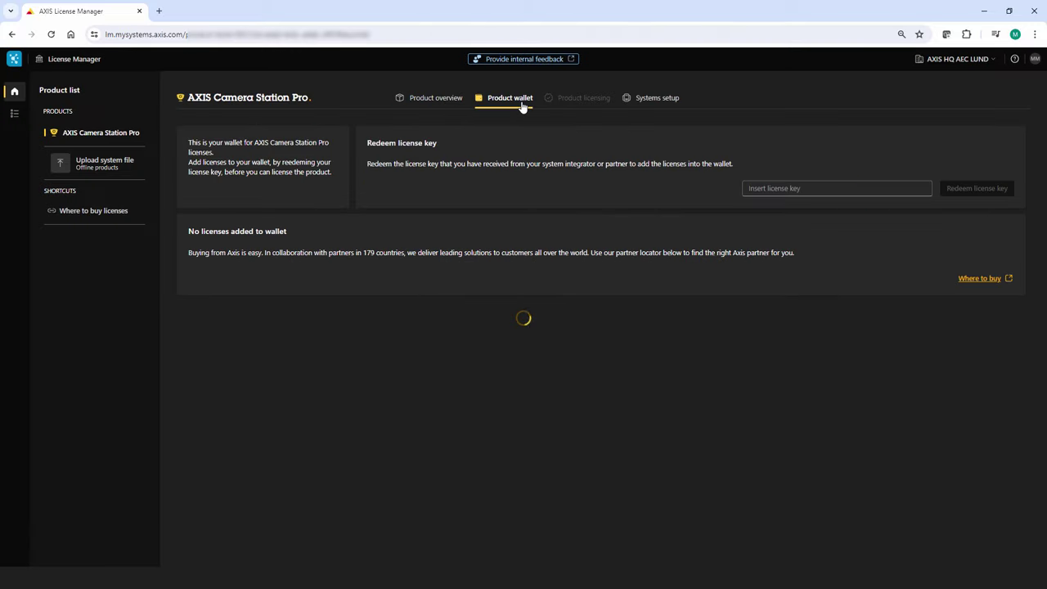
left_click(667, 102)
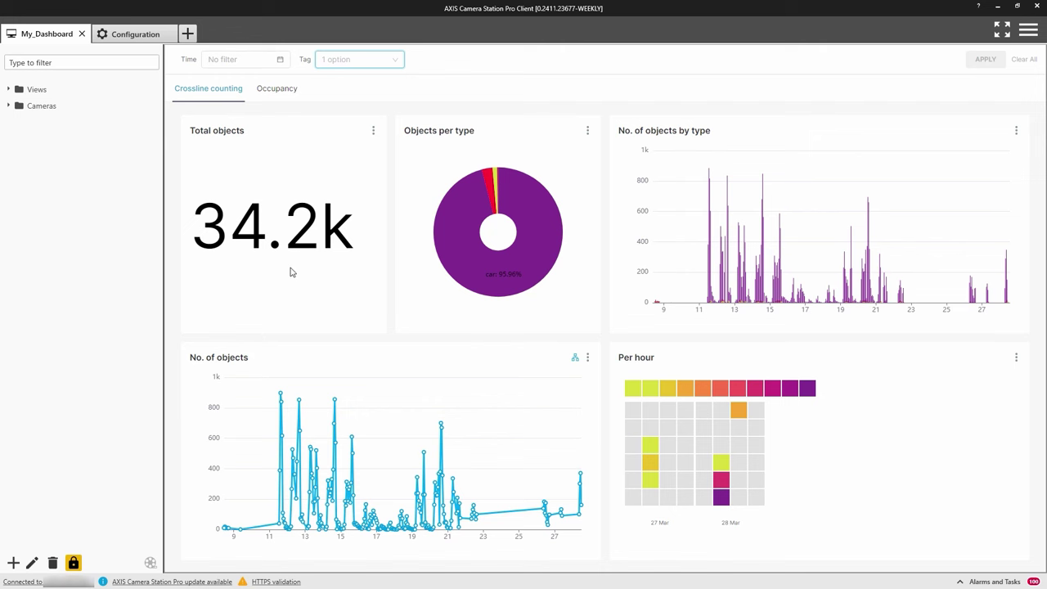
Set the crossline-counting dashboard's time range to last week, then filter to trucks only (177 objects).
left_click(280, 59)
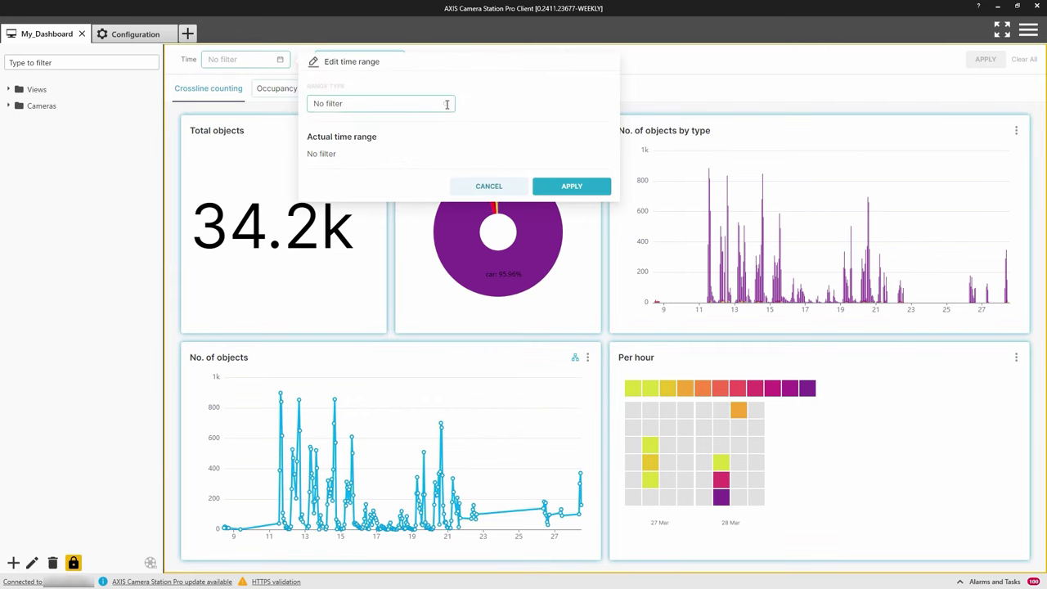
left_click(448, 103)
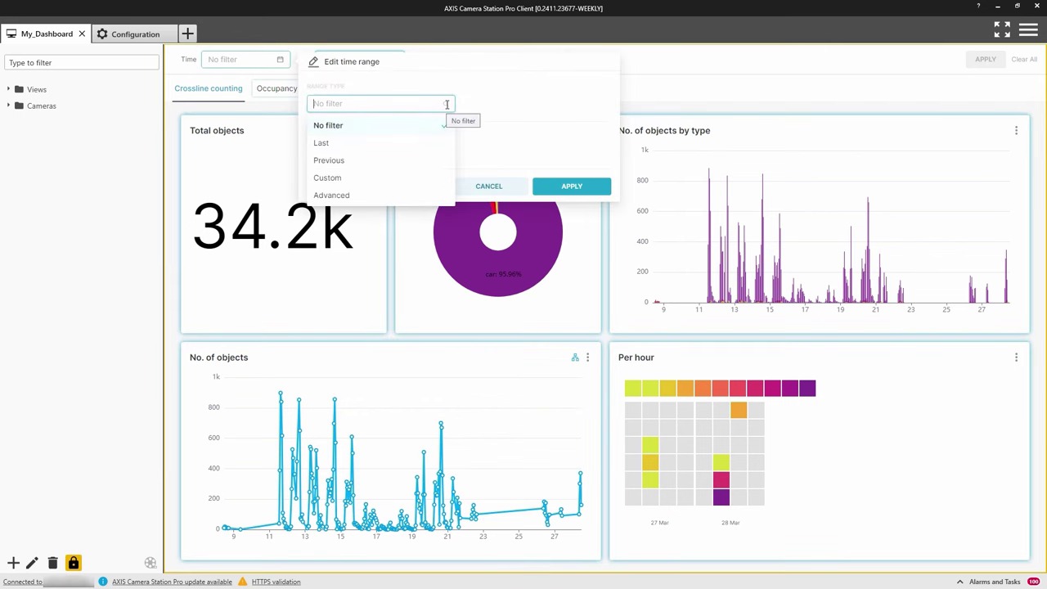
left_click(415, 146)
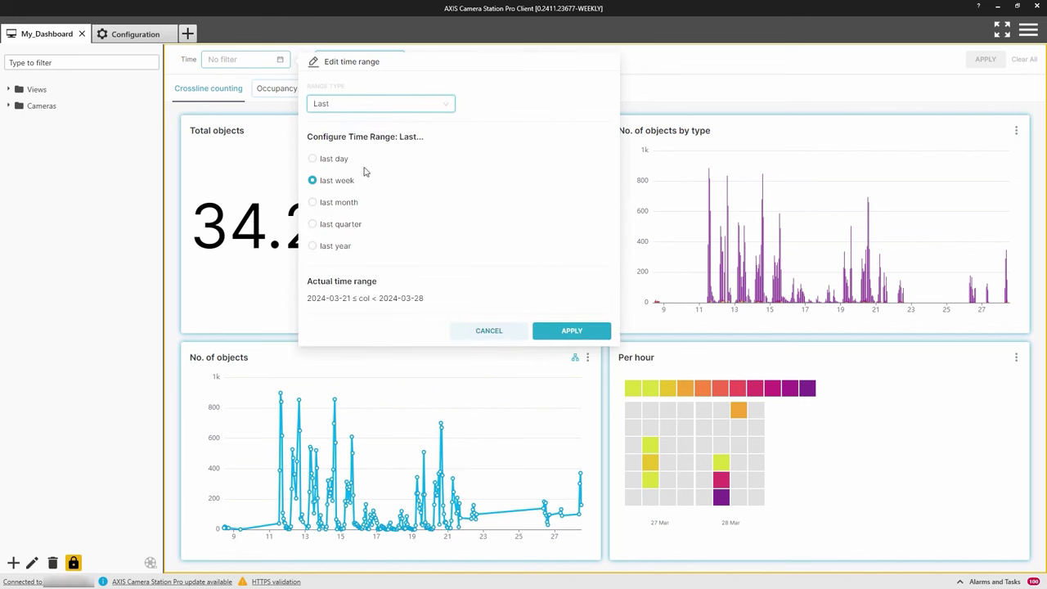
left_click(564, 336)
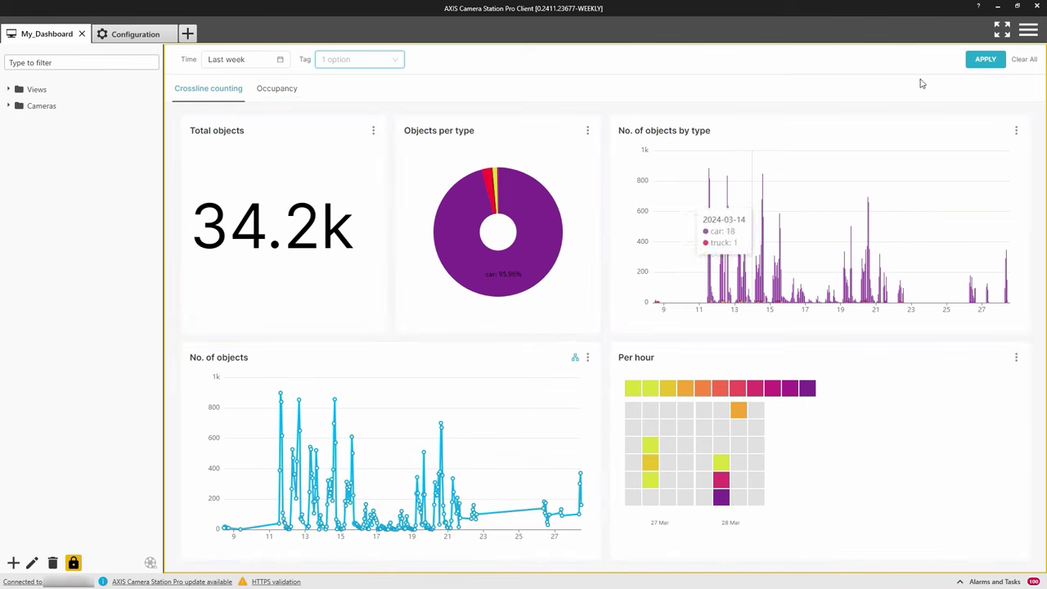
left_click(980, 61)
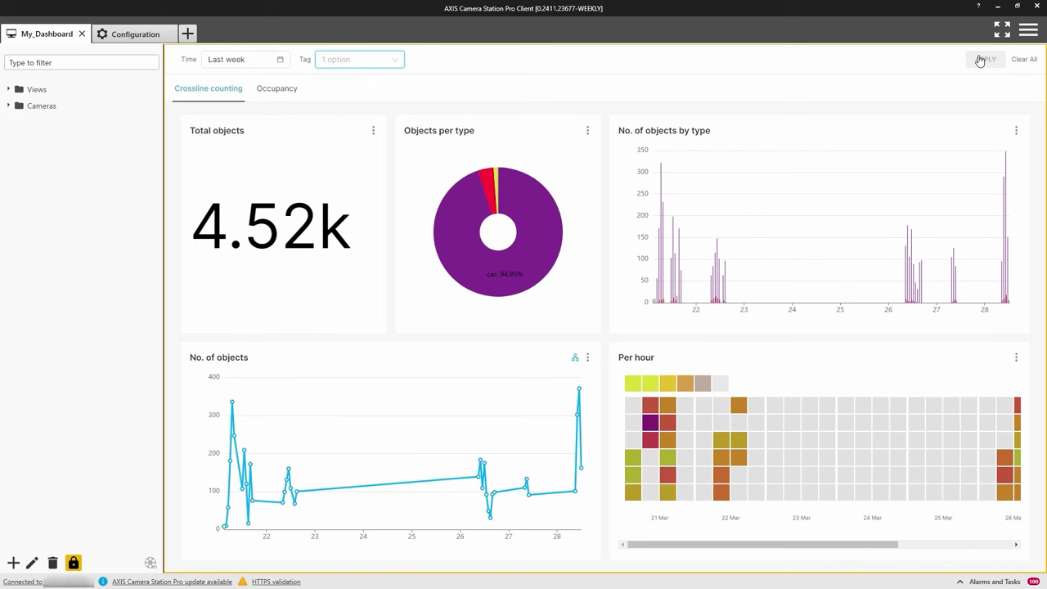
left_click(534, 221)
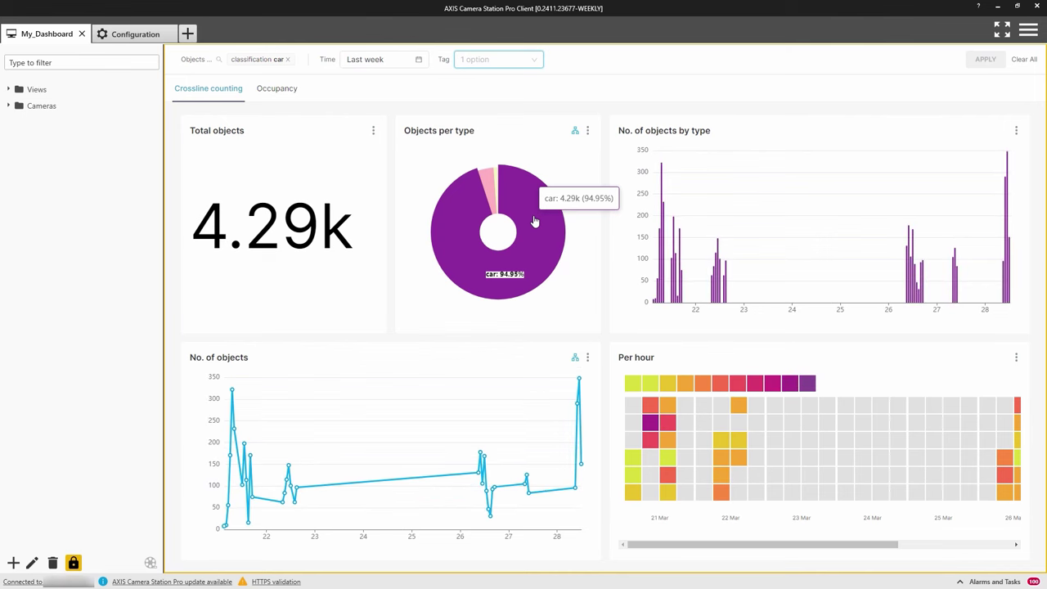
left_click(490, 190)
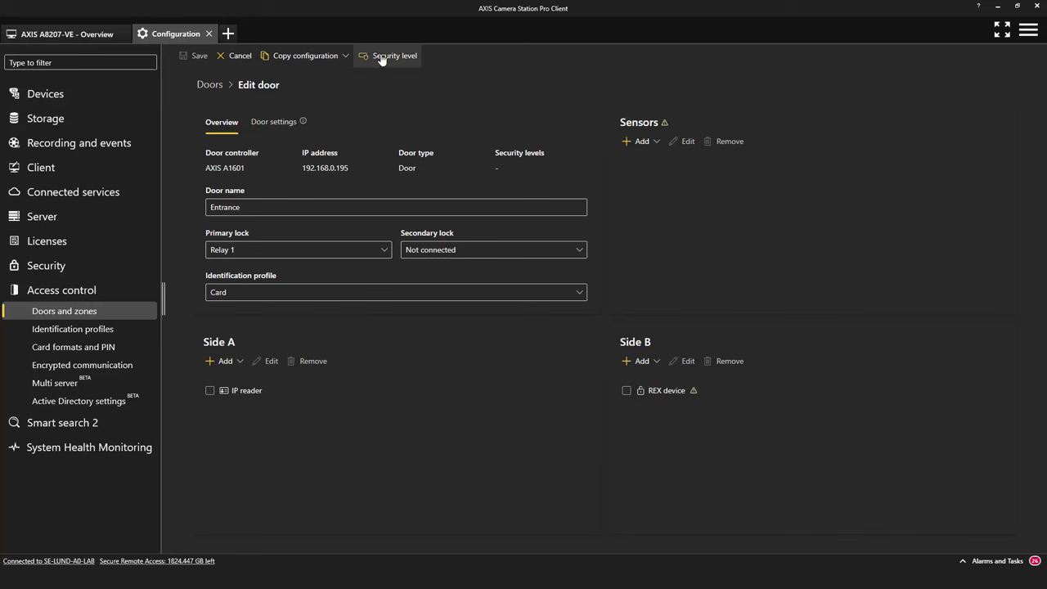
Turn on the Entrance door's two-person rule for Side A, scheduled for Weekends.
left_click(381, 57)
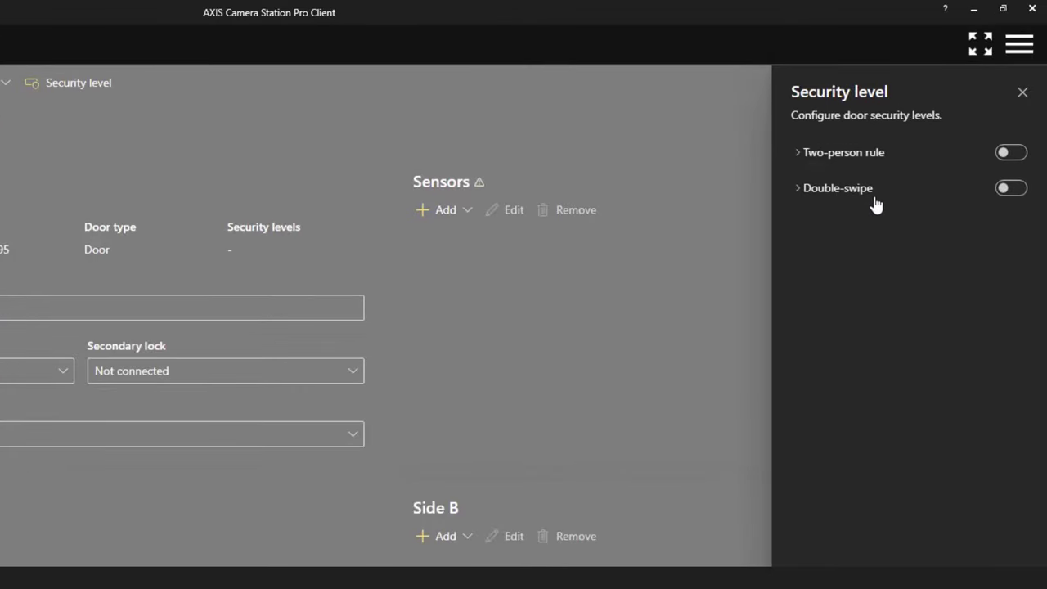
left_click(1008, 159)
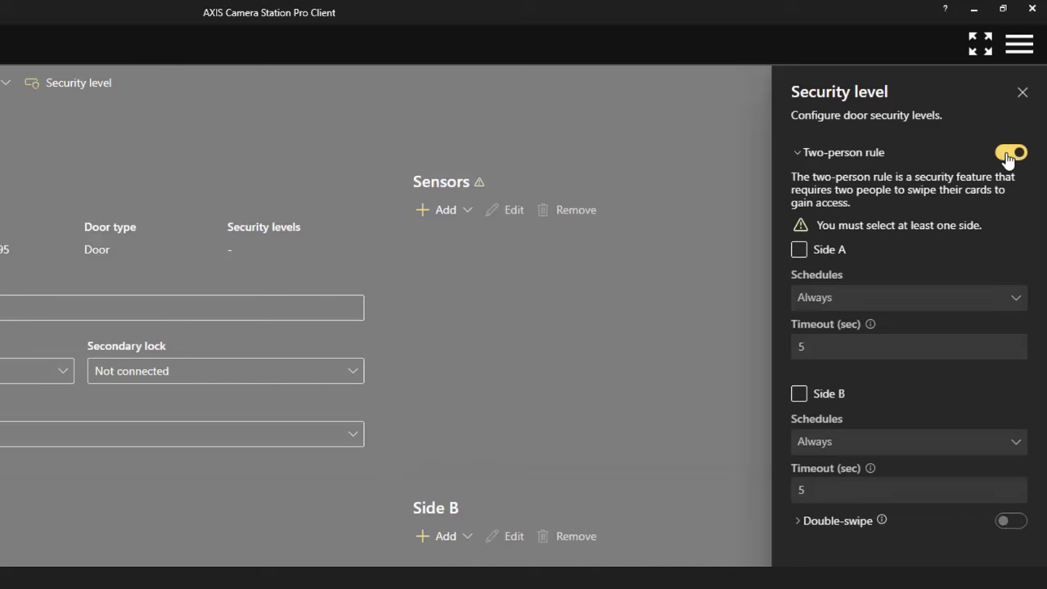
left_click(802, 252)
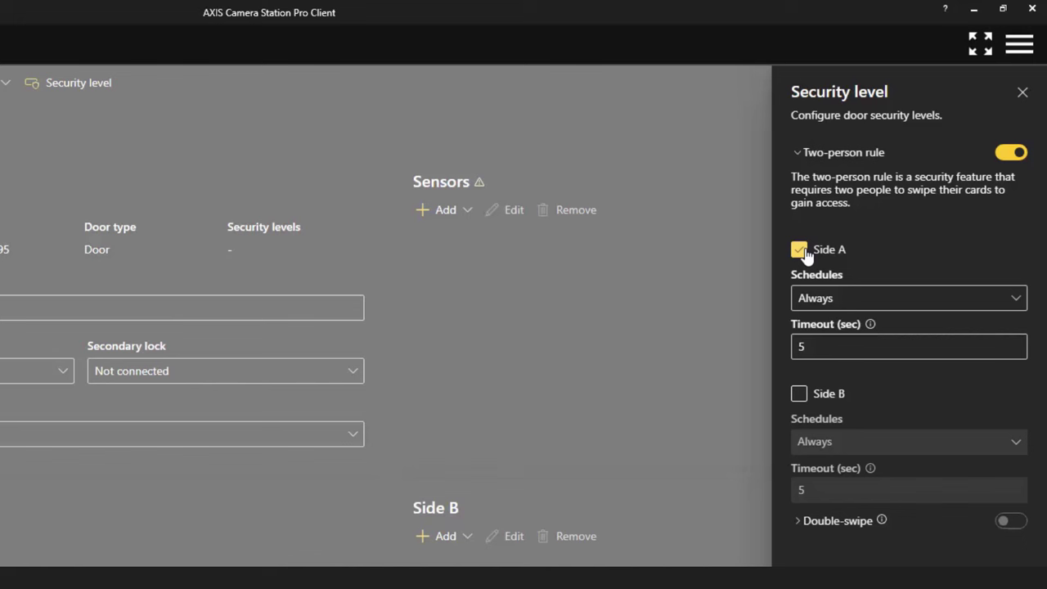
left_click(910, 303)
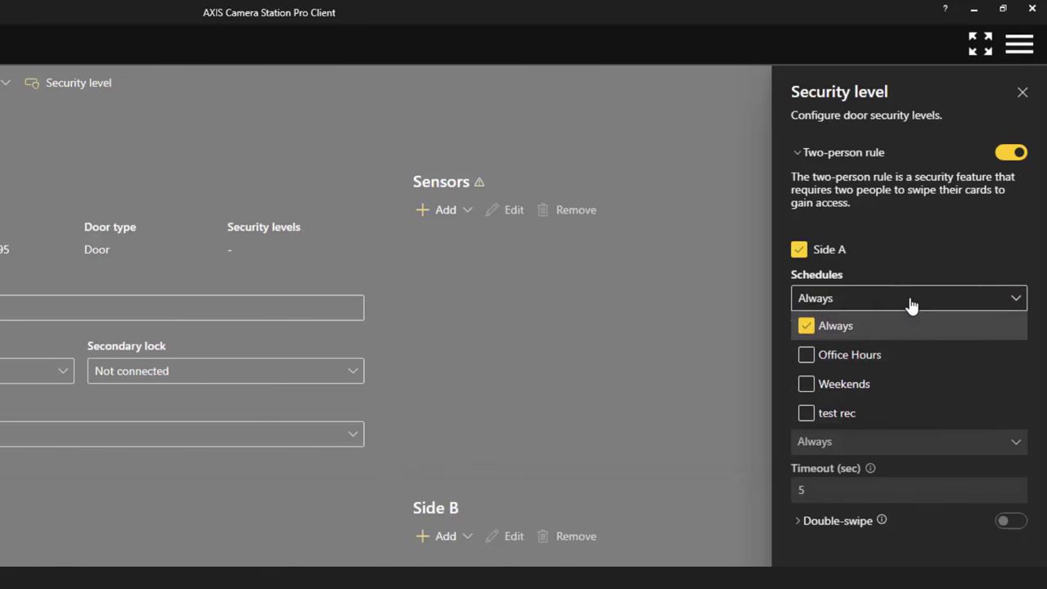
left_click(891, 384)
left_click(939, 242)
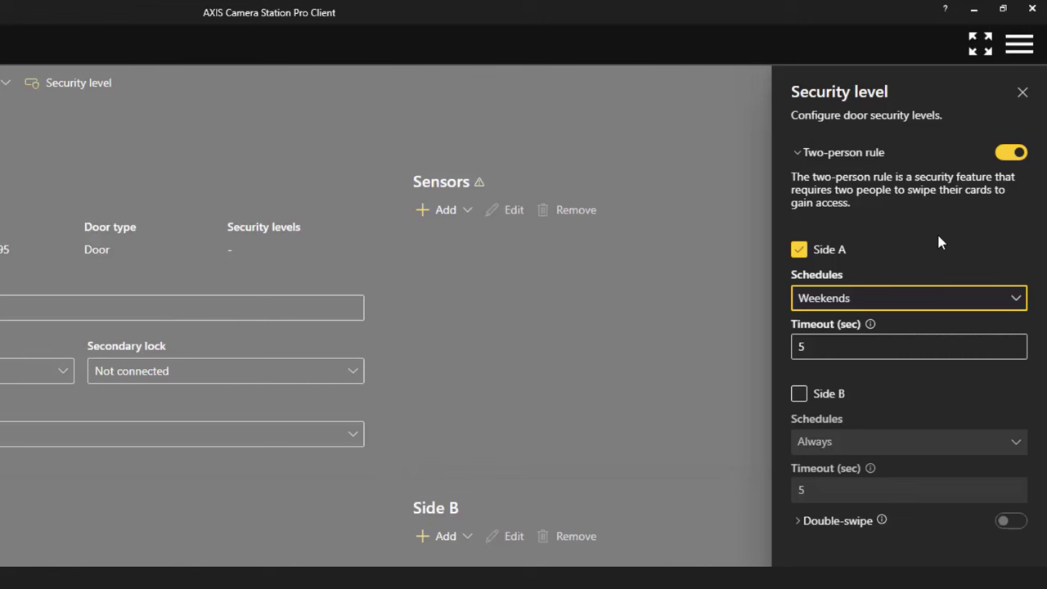
Switch off the two-person rule and switch on double-swipe, keeping the 5-second timeout.
left_click(1010, 156)
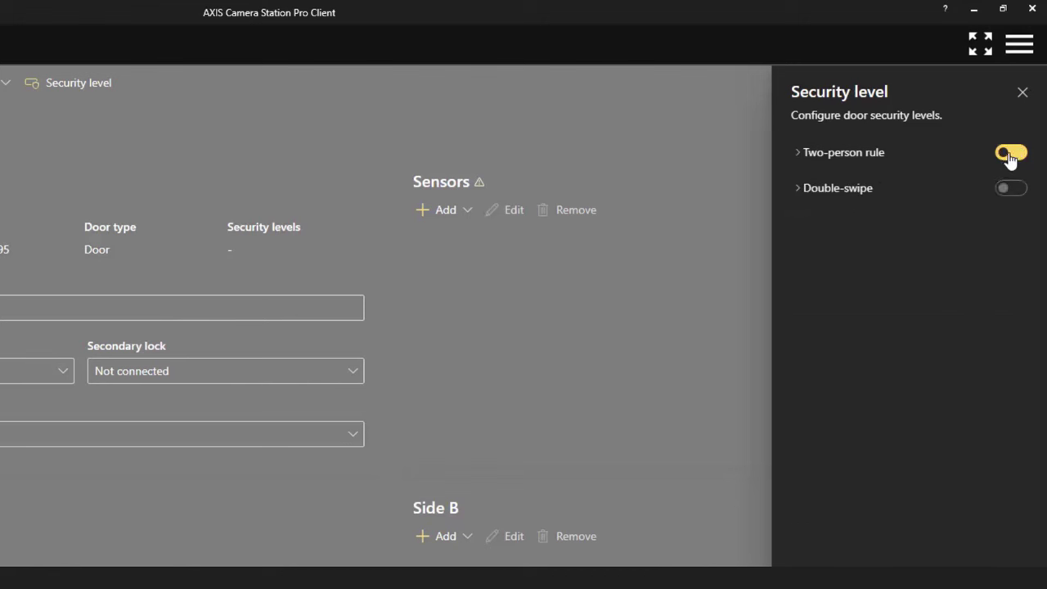
left_click(1010, 189)
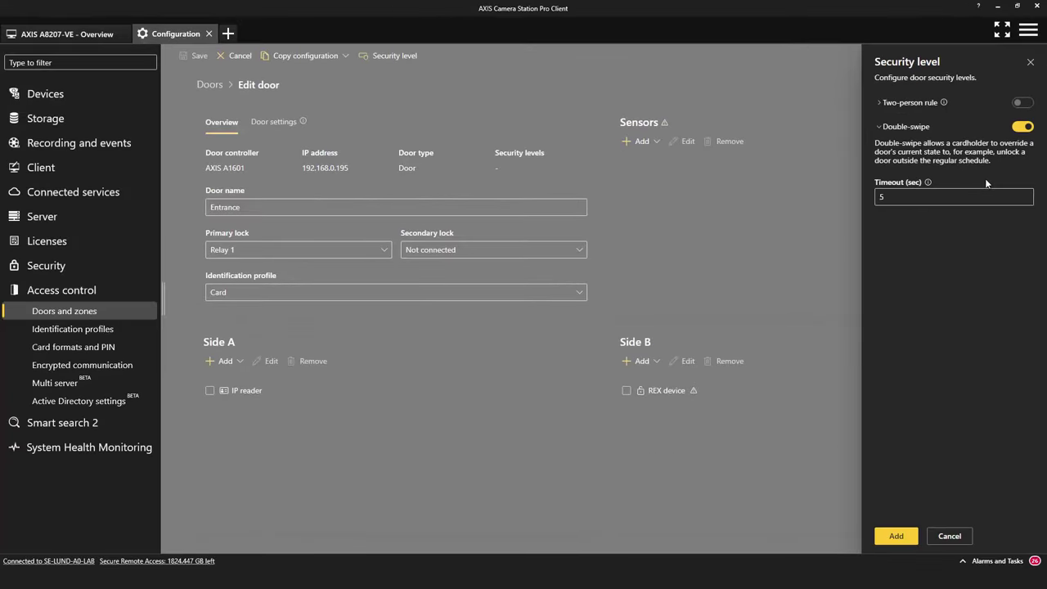
Expand the cardholder's More options and tick Allow double-swipe.
left_click(96, 369)
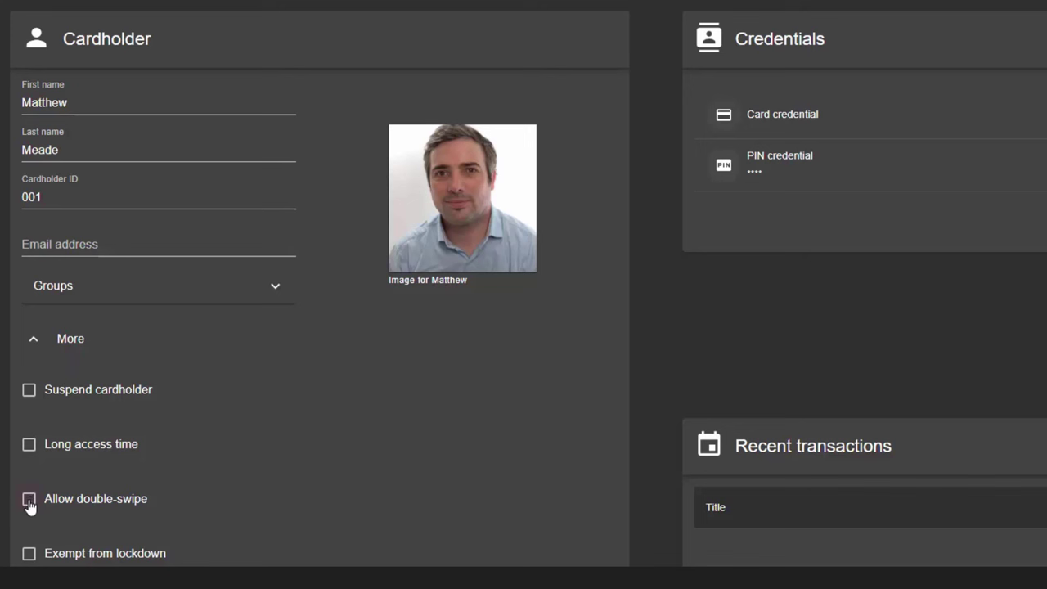
left_click(65, 497)
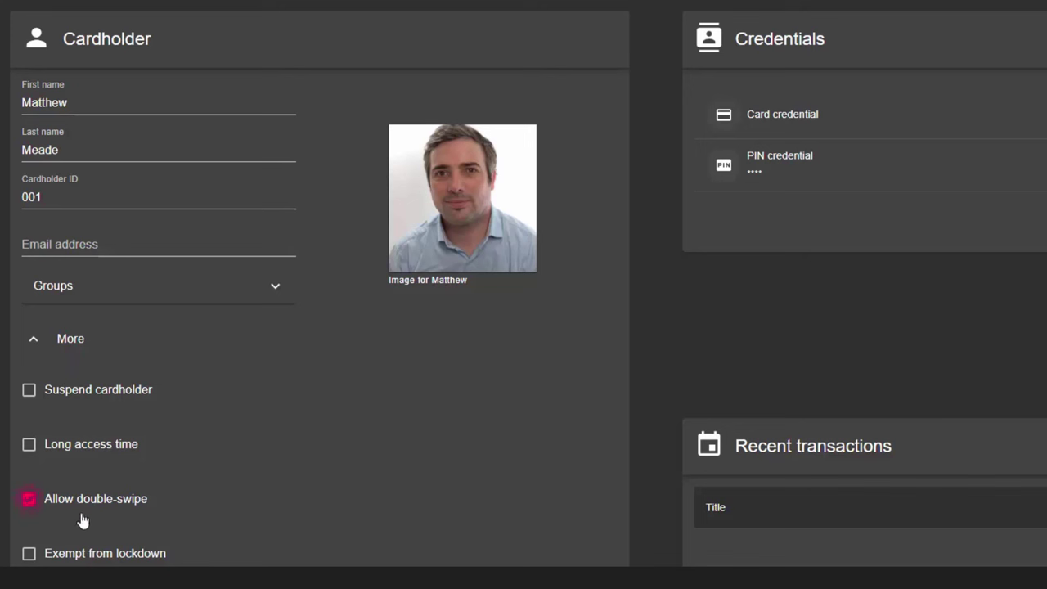